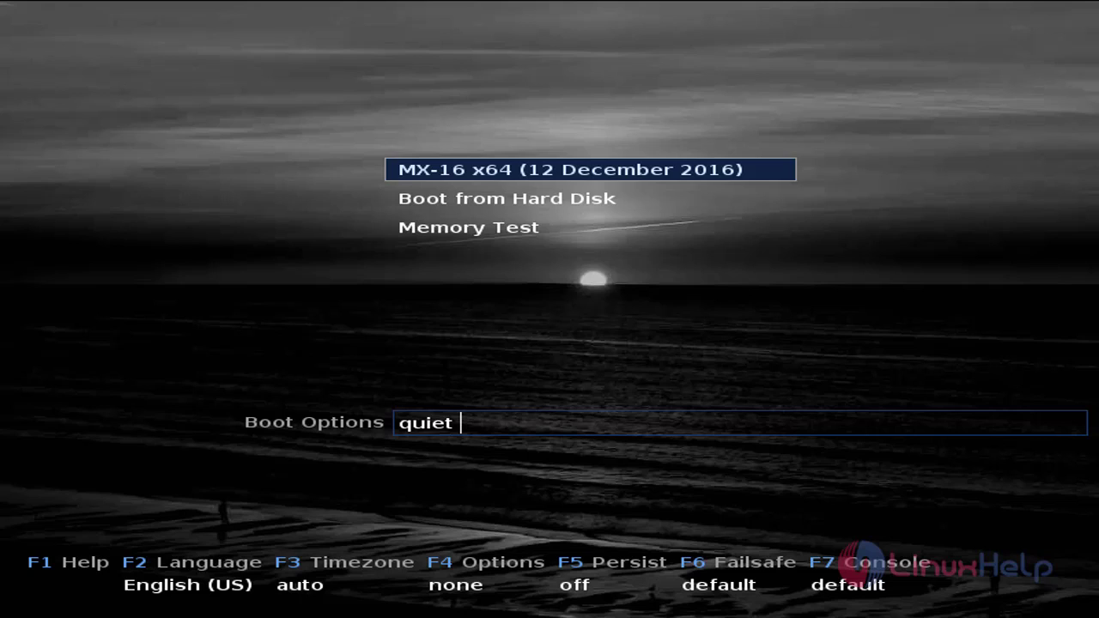
- Boot the MX-16 x64 (12 December 2016) live entry from the MX Linux boot menu
key("Down")
key("Up")
key("Return")
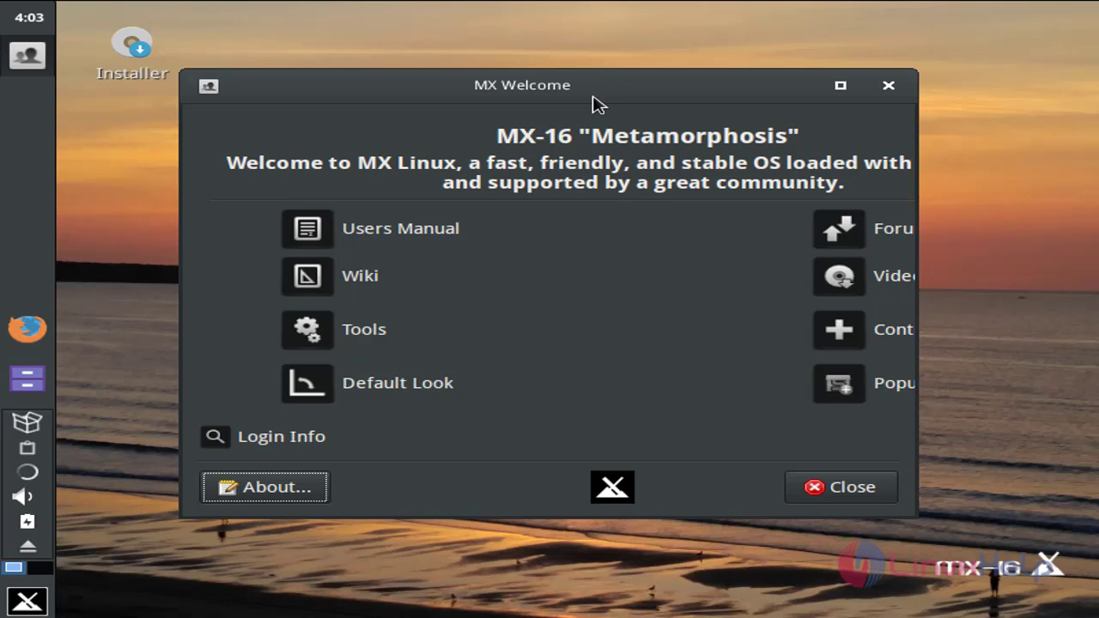
- Close the MX-16 'Metamorphosis' Welcome window
left_click(888, 86)
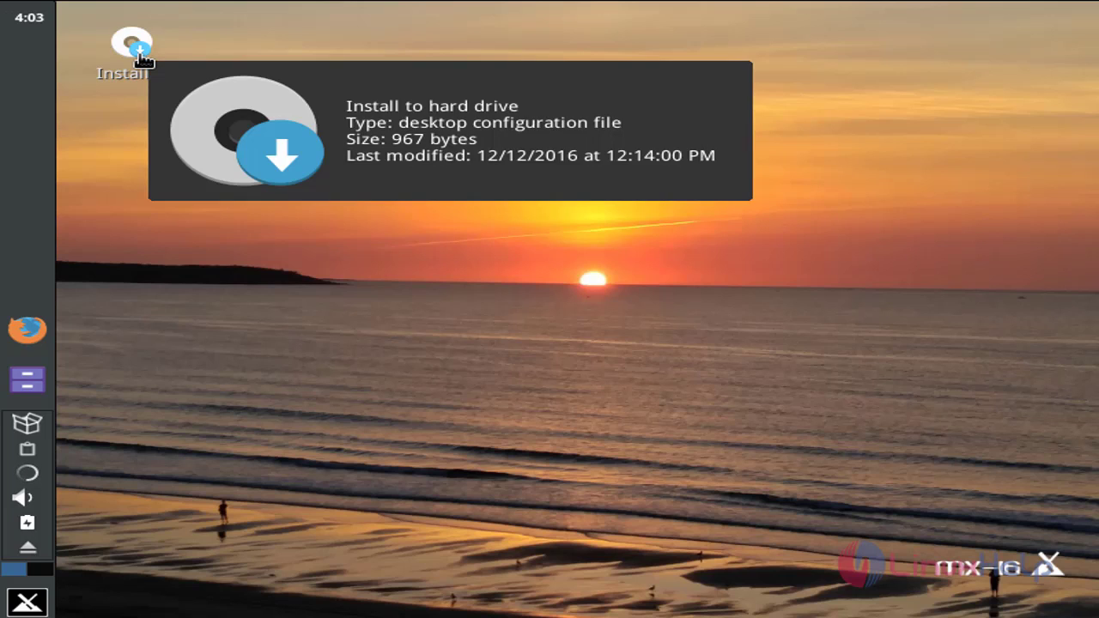
- Launch the Installer, accept the Terms of Use, and choose Auto-install using the entire sda disk
double_click(140, 55)
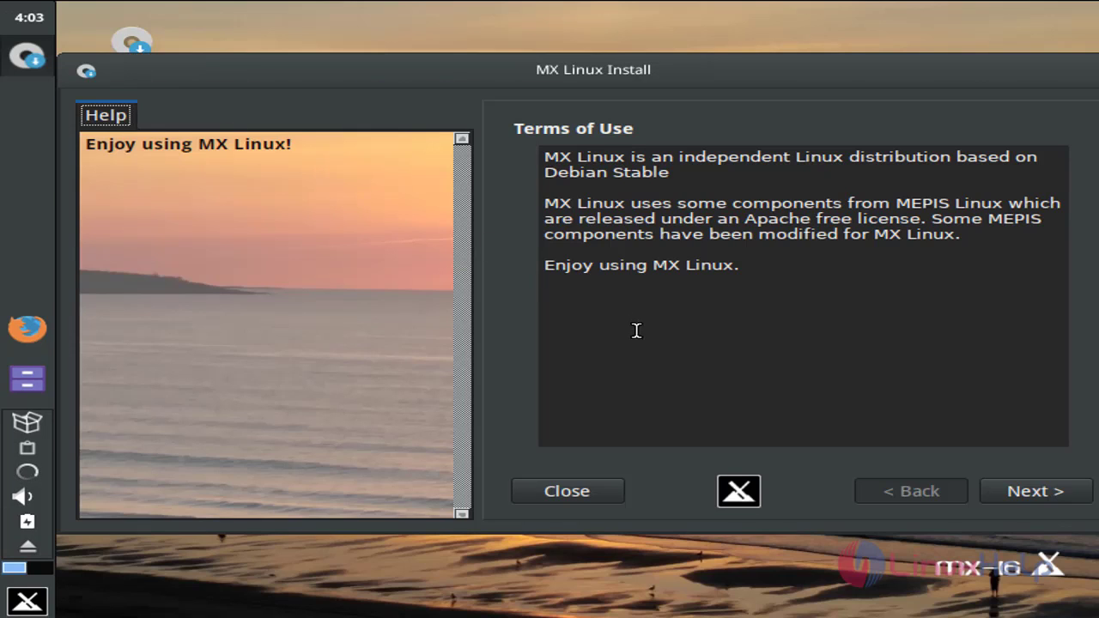
left_click(1034, 496)
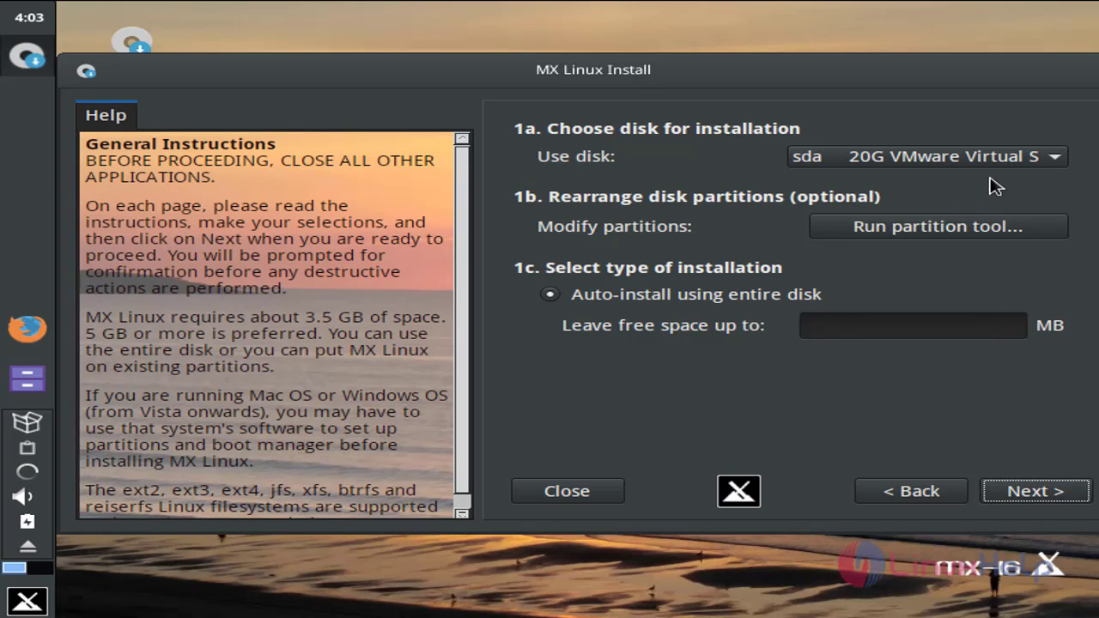
left_click(1002, 498)
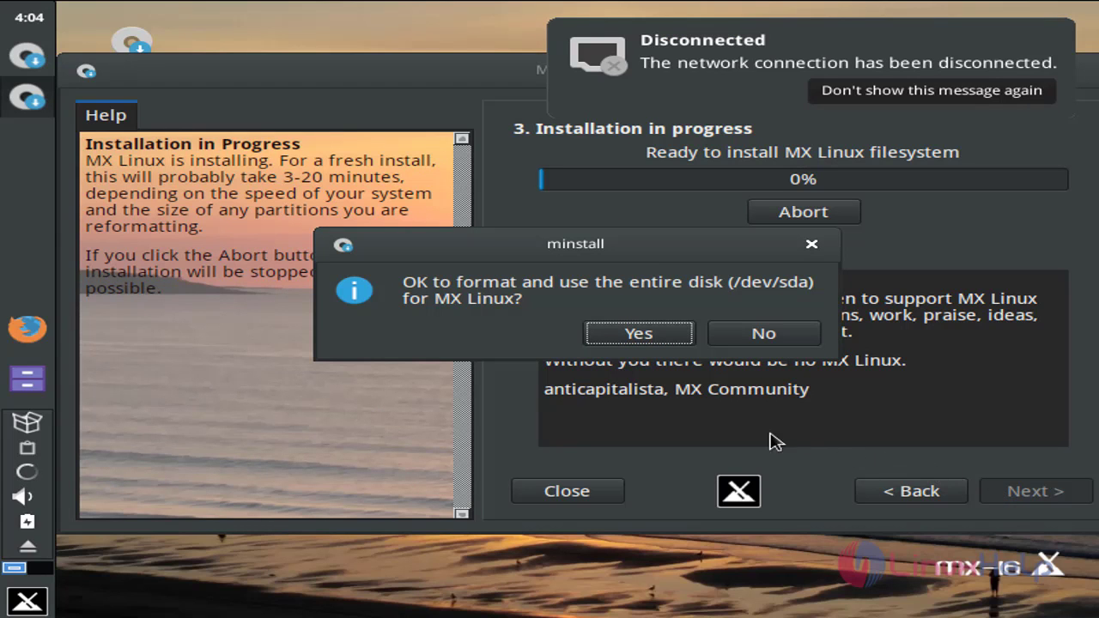
- Confirm formatting the whole /dev/sda disk and let the system copy
left_click(639, 334)
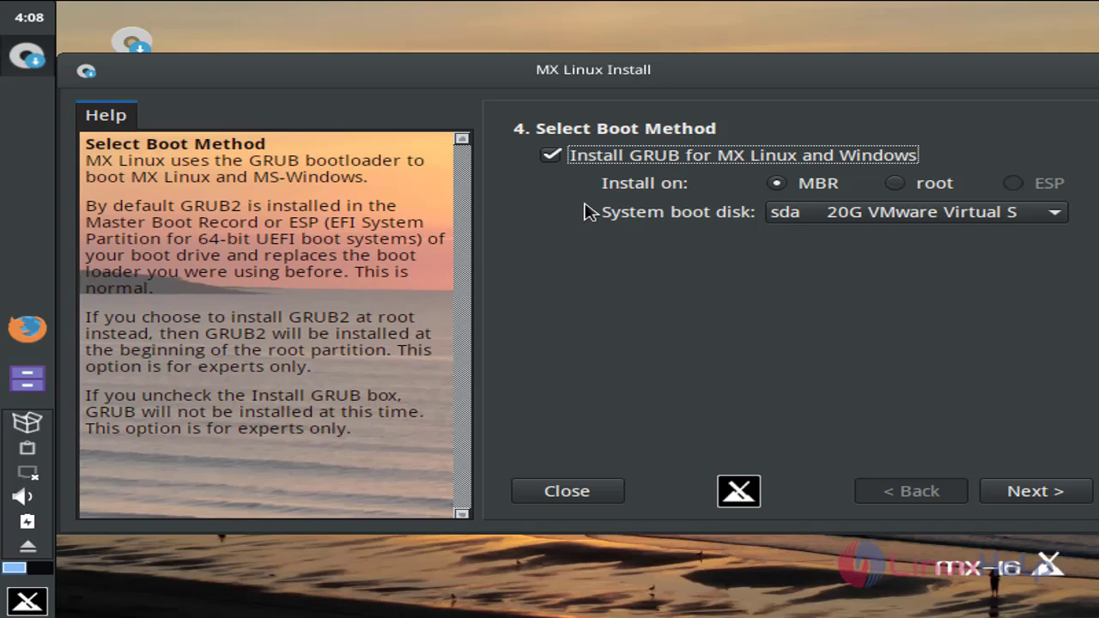
- Keep GRUB on the MBR of sda and confirm the bootloader install
left_click(1056, 504)
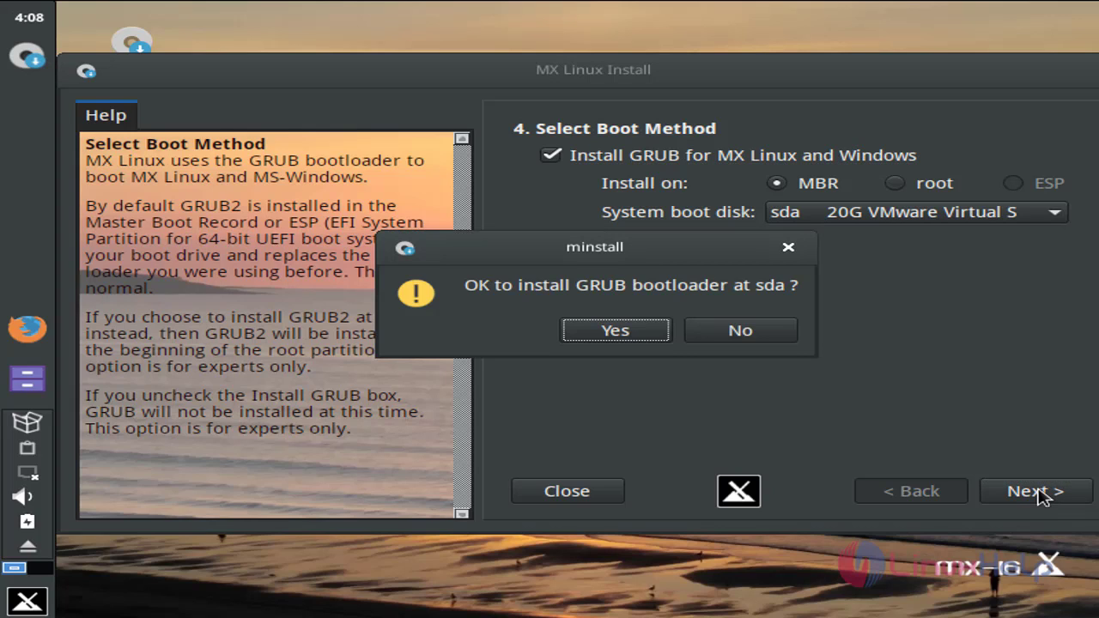
left_click(583, 335)
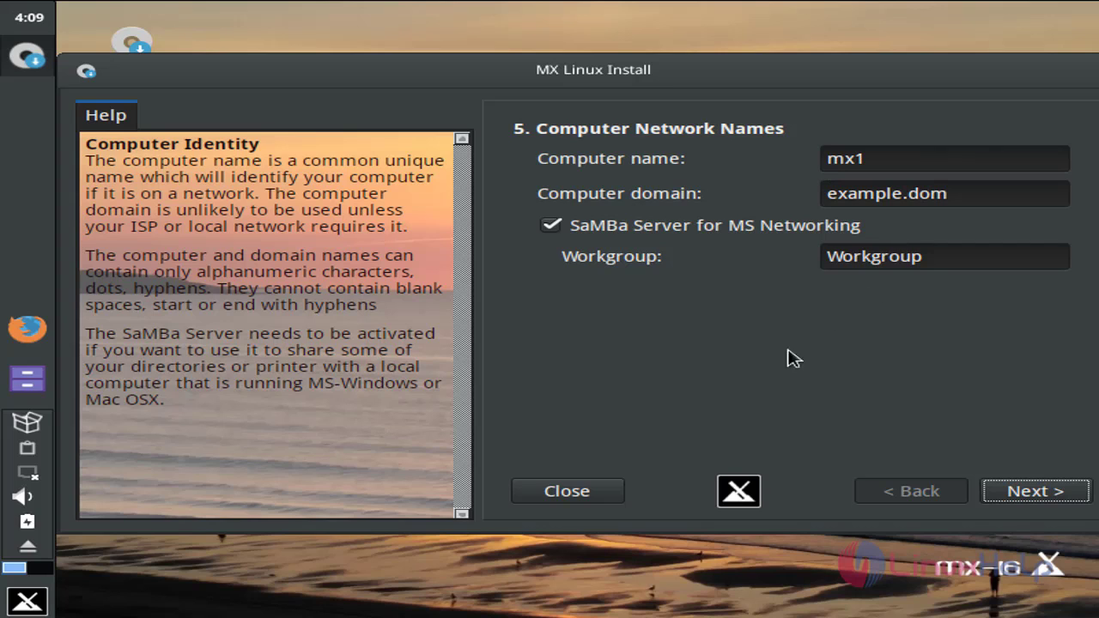
- Keep computer name mx1, the us keyboard layout and the en_US.UTF-8 locale
left_click(1037, 493)
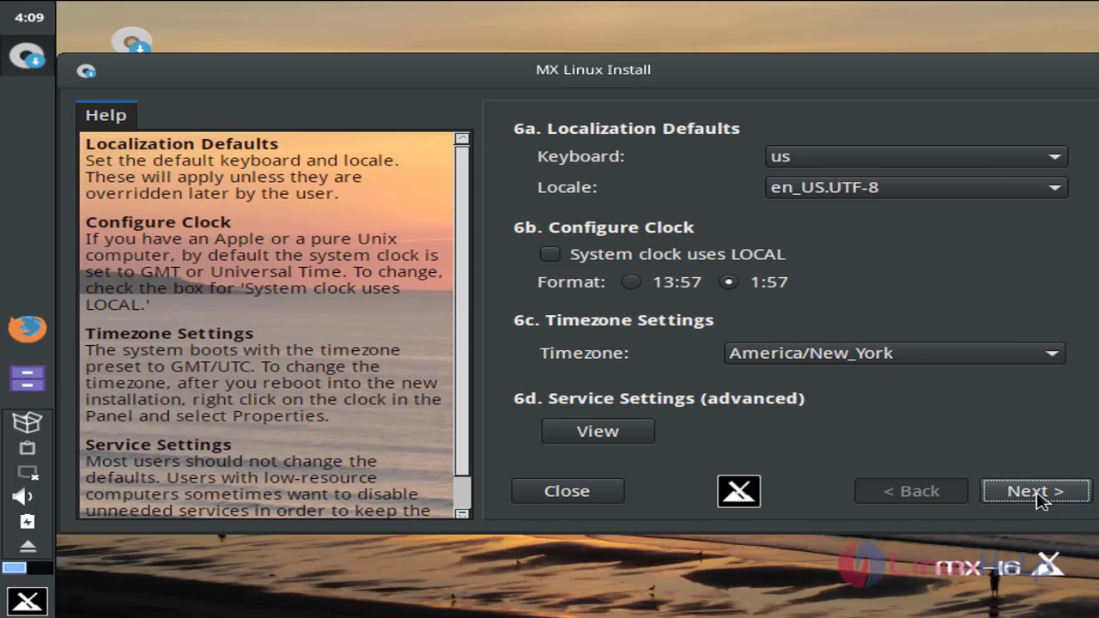
left_click(1010, 164)
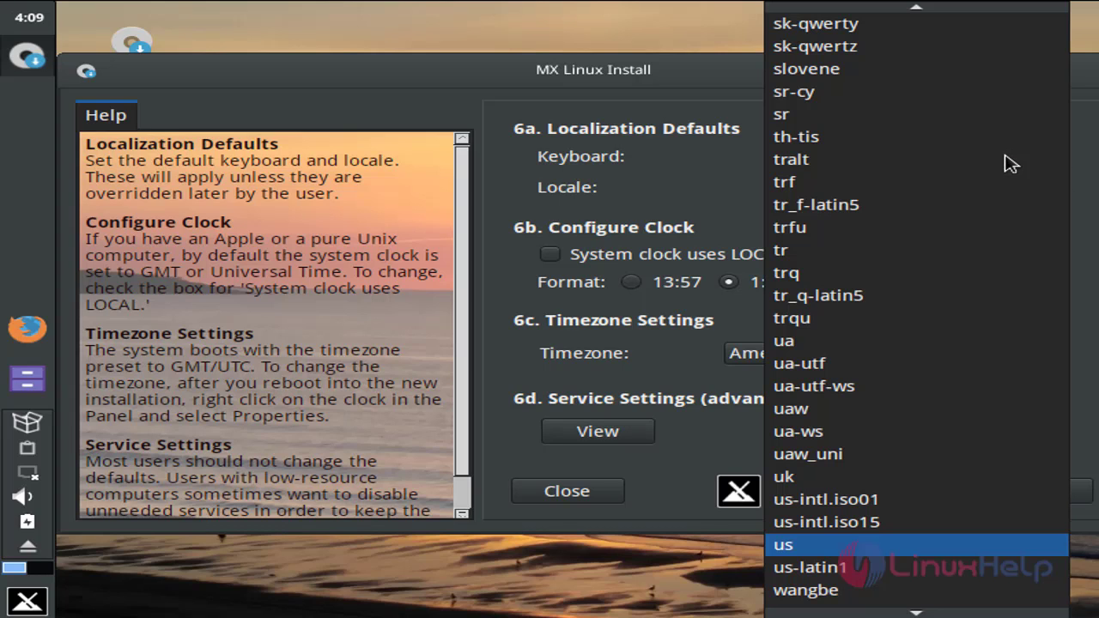
left_click(864, 546)
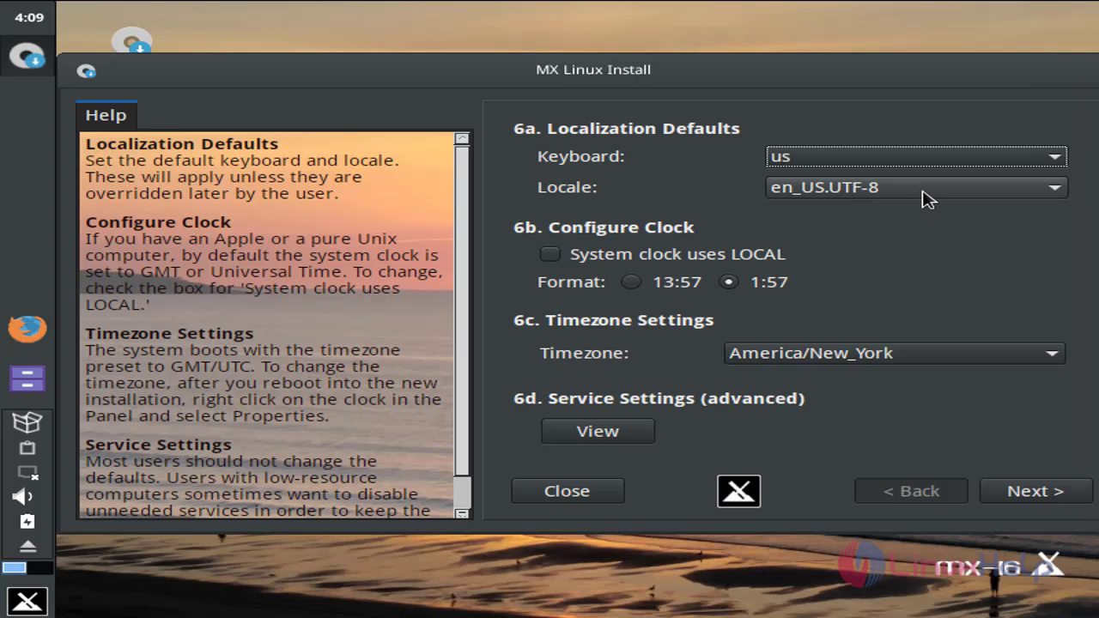
left_click(926, 193)
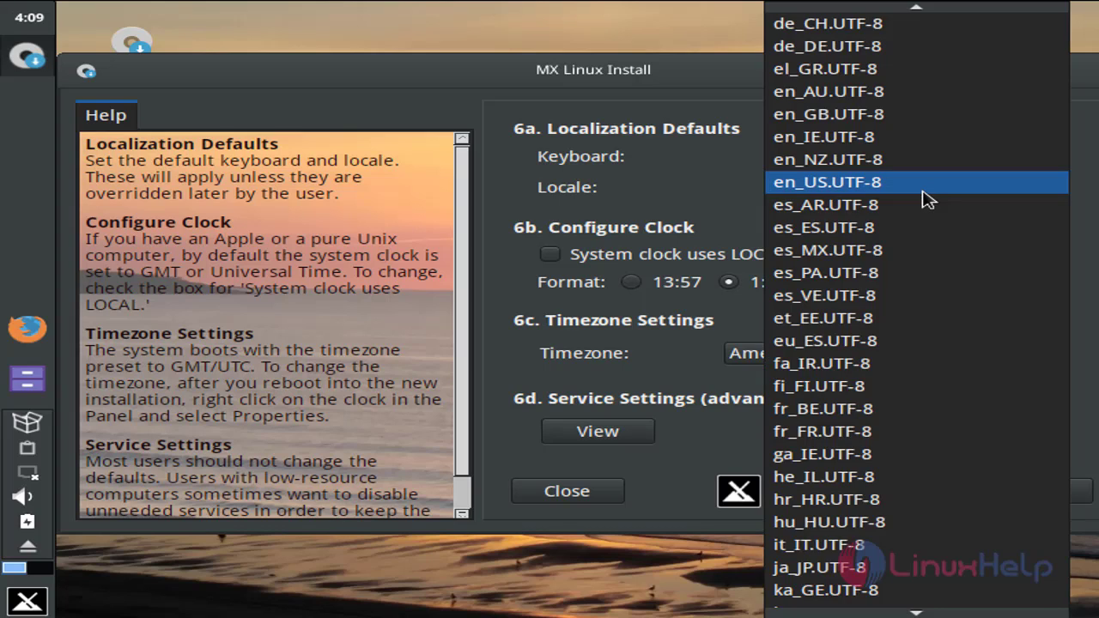
left_click(928, 199)
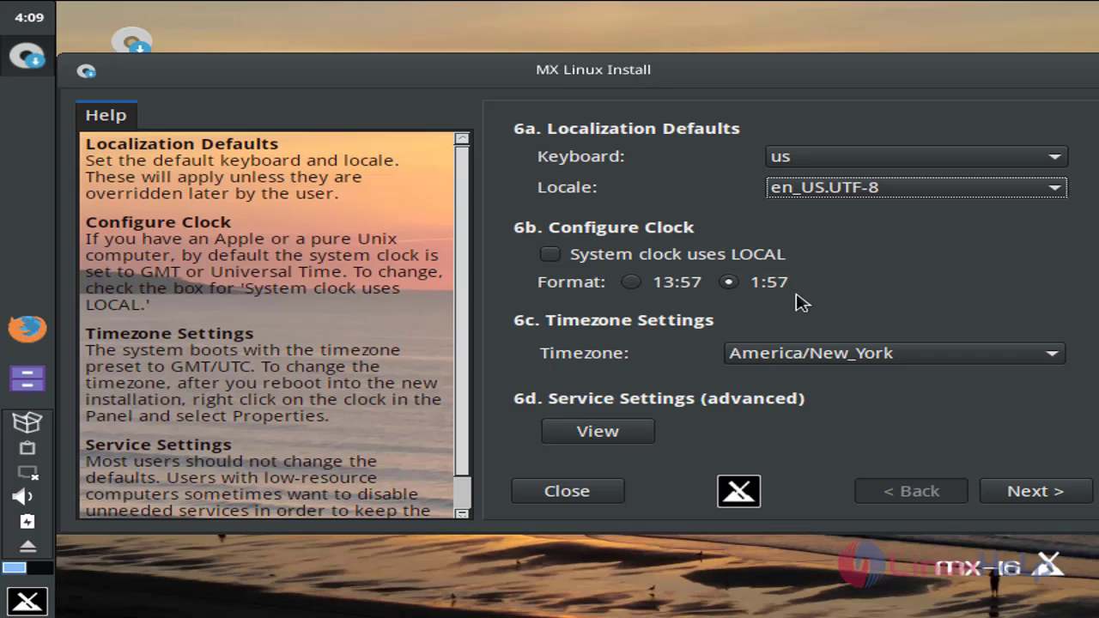
- Set the timezone to Asia/Kolkata and advance to the user account page
left_click(874, 361)
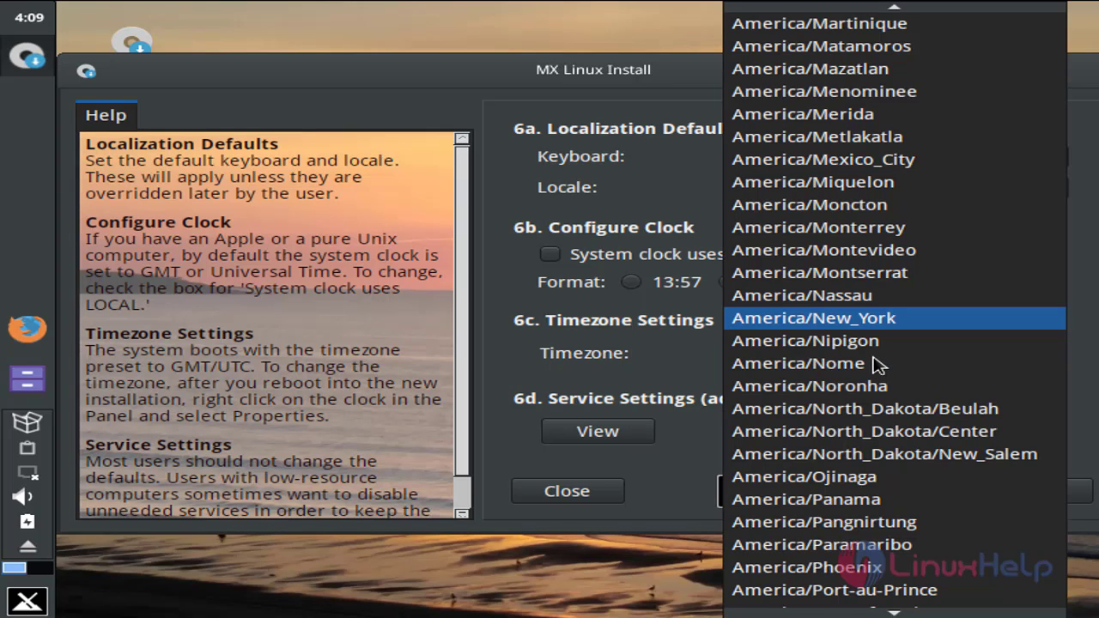
scroll(876, 365, "down", 18)
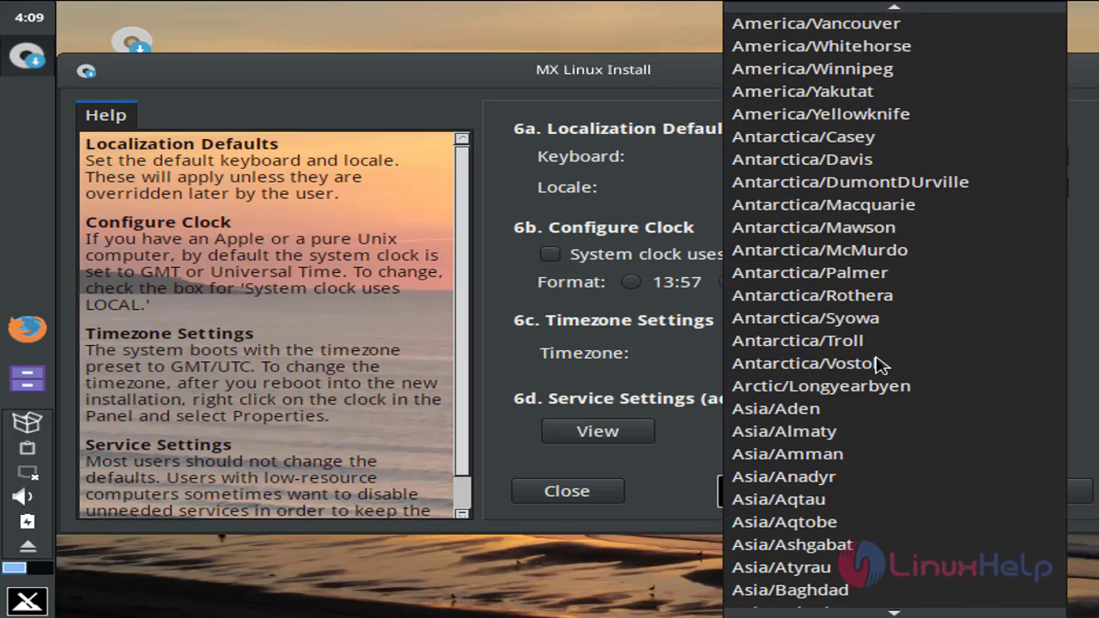
scroll(880, 365, "down", 1)
scroll(881, 365, "down", 1)
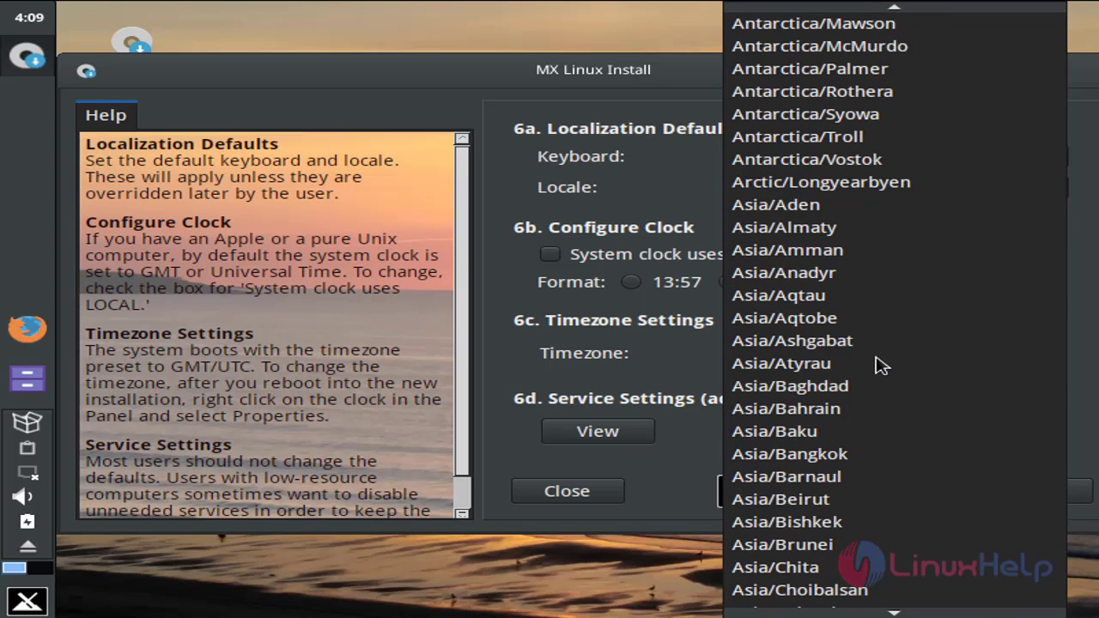
scroll(882, 364, "down", 5)
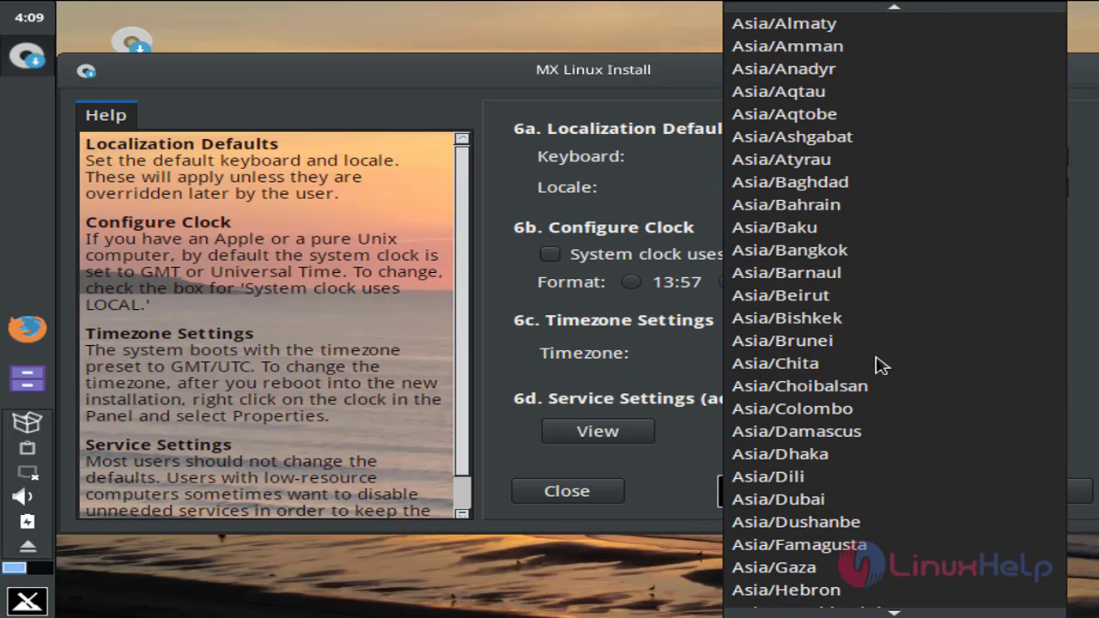
scroll(882, 365, "down", 3)
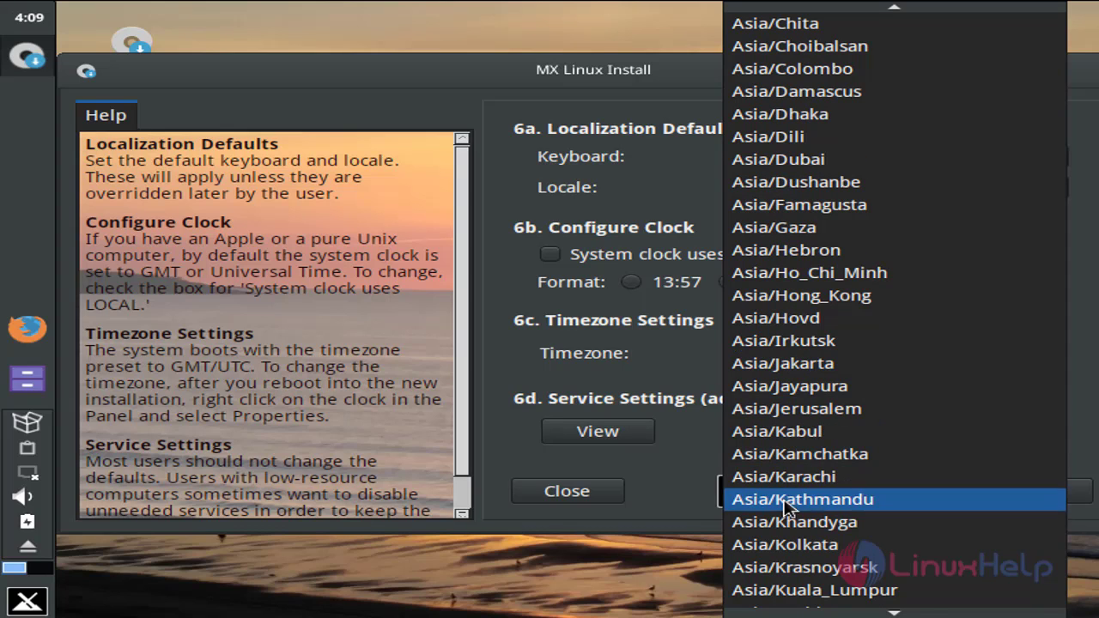
left_click(779, 546)
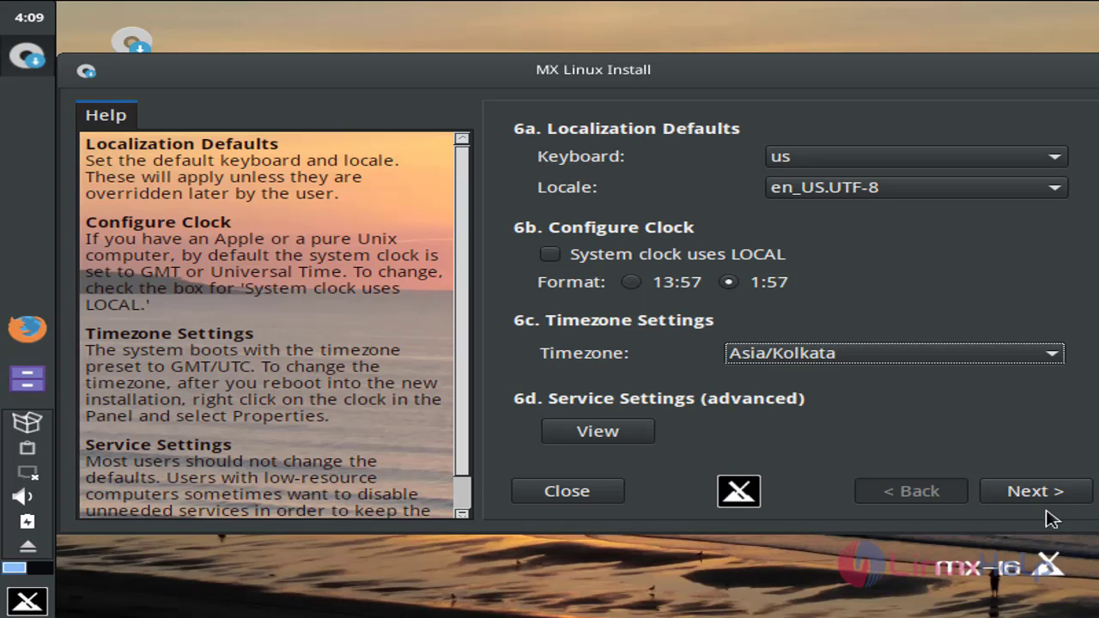
left_click(1069, 499)
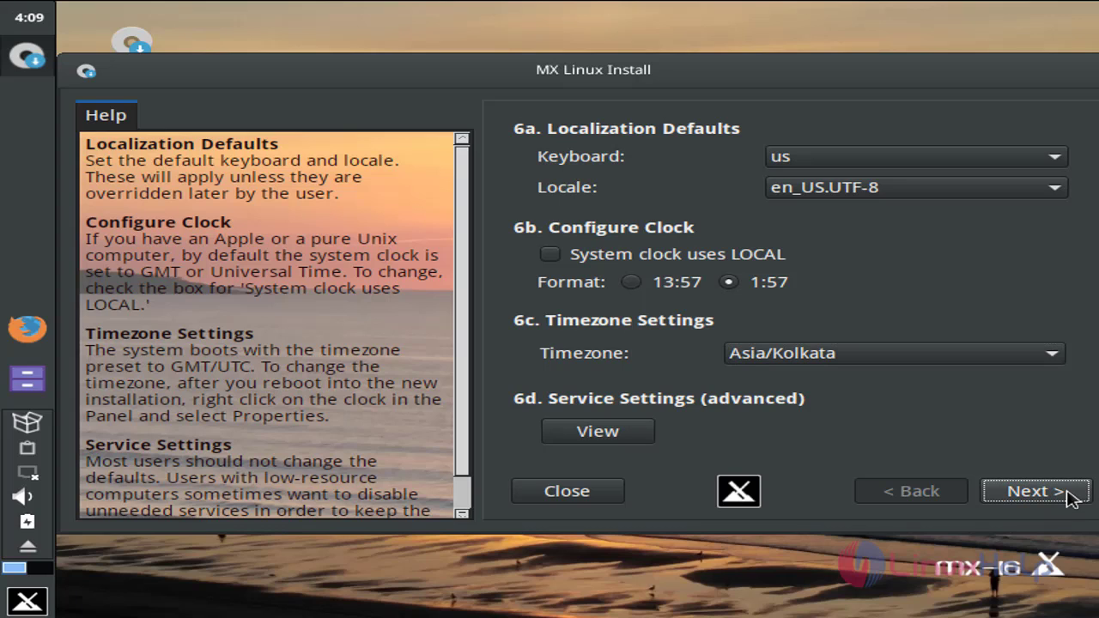
left_click(1069, 499)
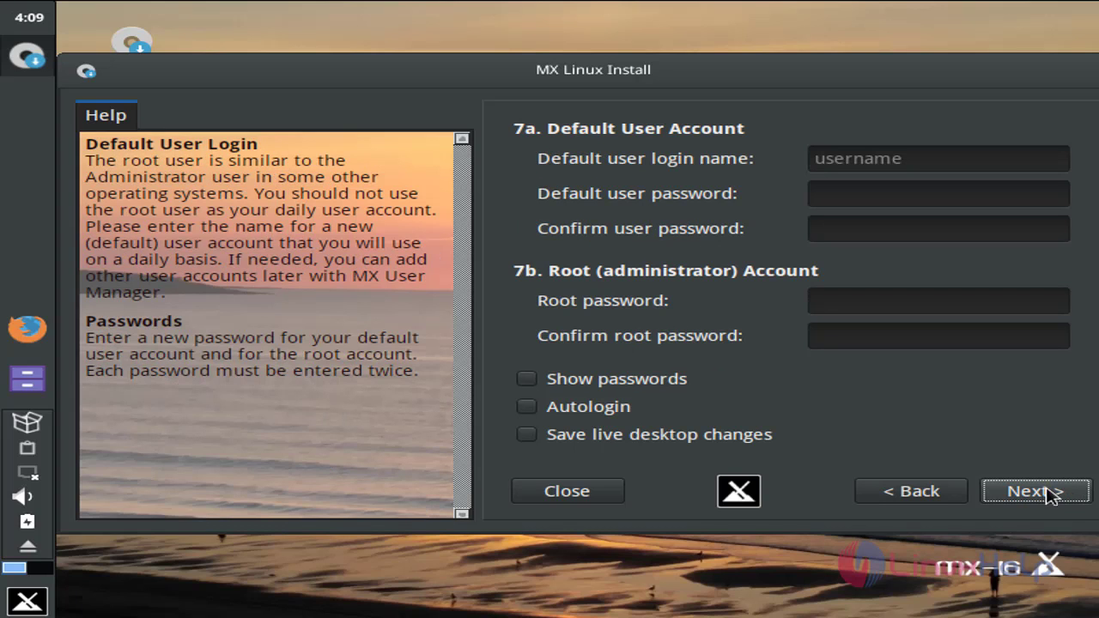
- Create the default user 'user1' and enter its password twice
left_click(890, 152)
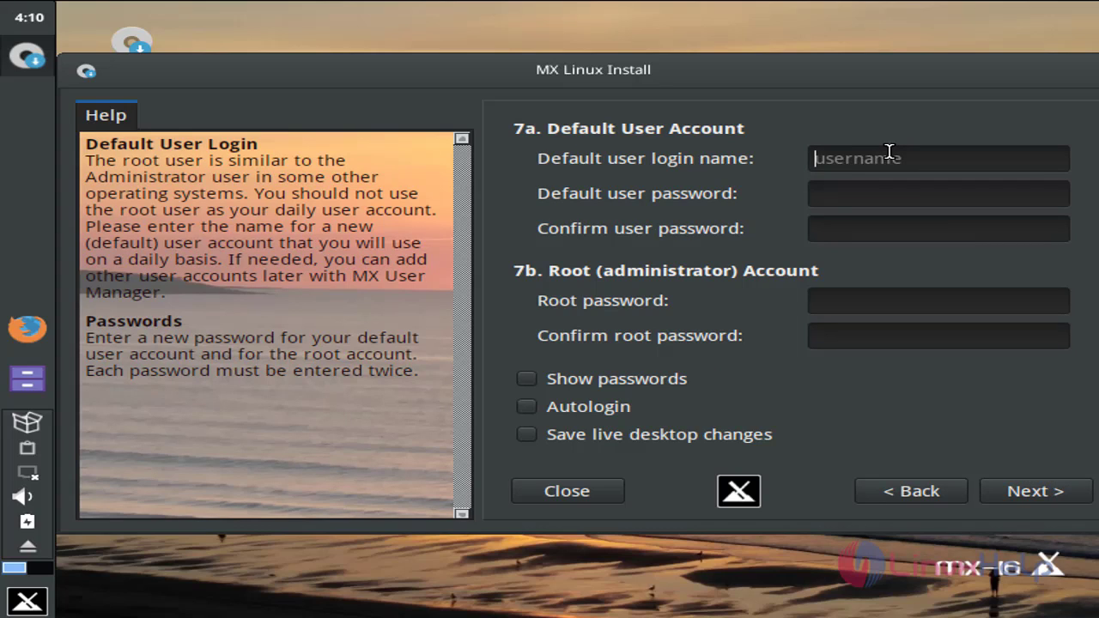
type("user1")
left_click(882, 189)
type("123")
left_click(890, 228)
type("123")
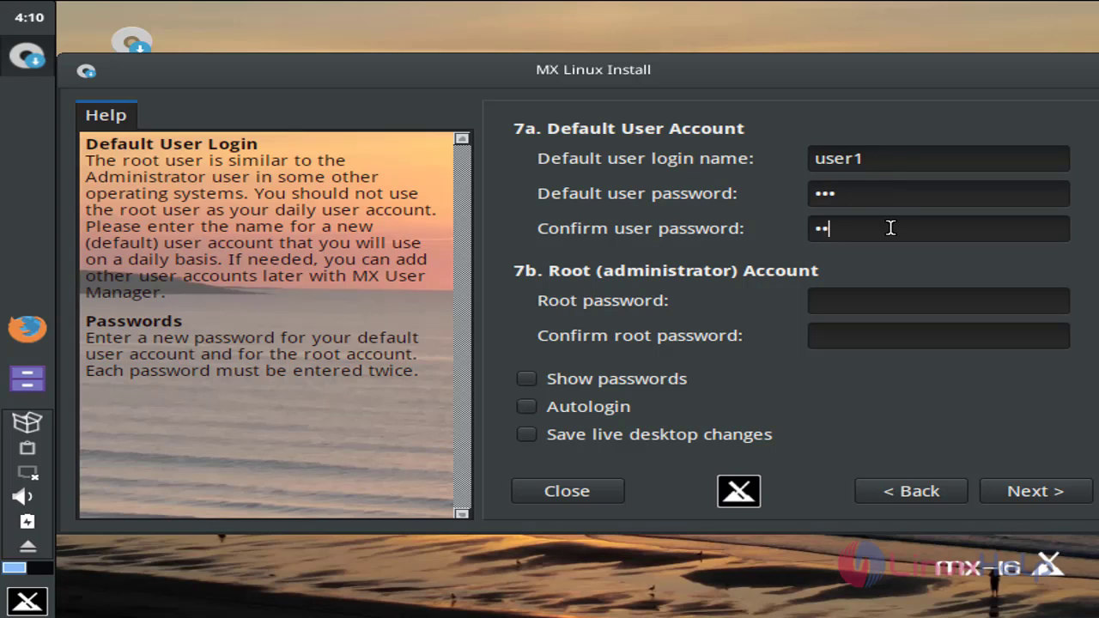
- Set and confirm the root password, then submit the account details
left_click(879, 306)
type("123456")
key("Tab")
type("123456")
key("Tab")
left_click(1061, 491)
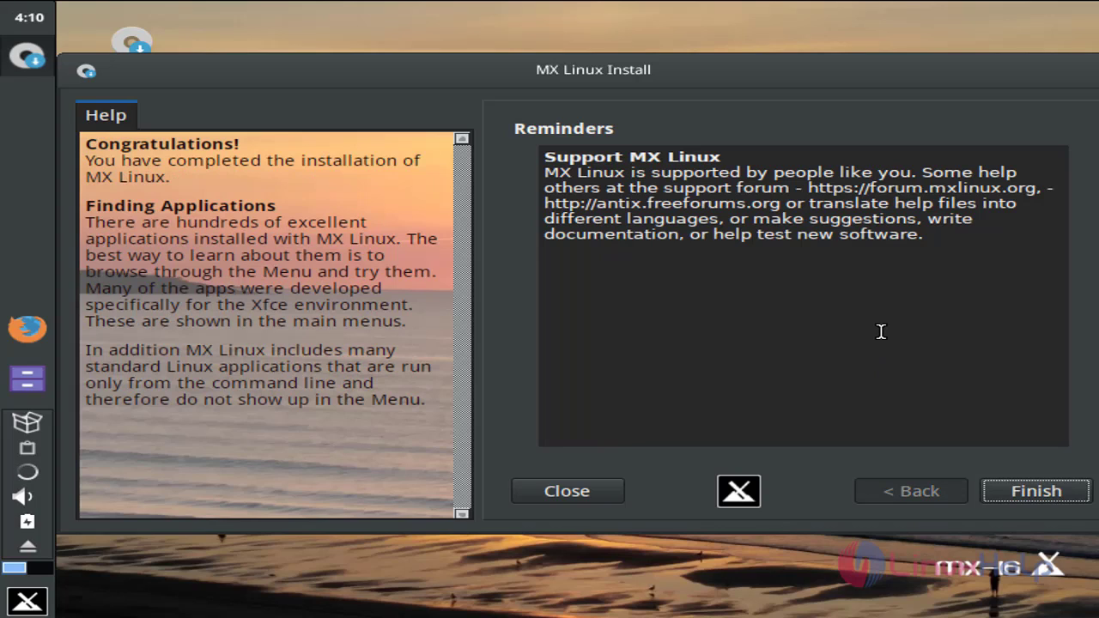
- Finish the installer and confirm rebooting now
left_click(985, 501)
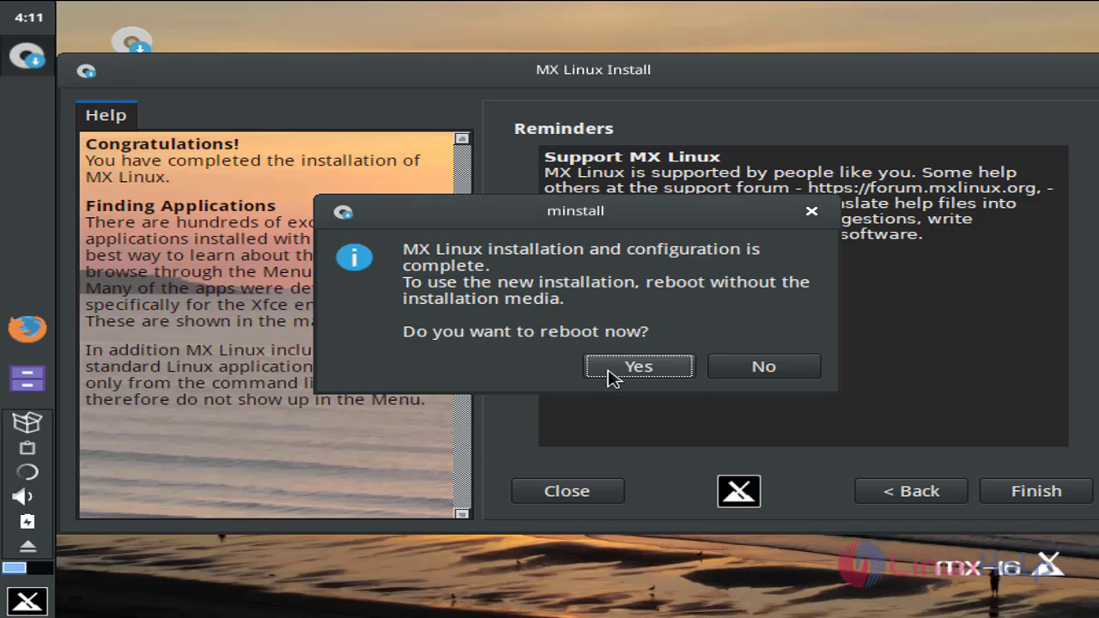
left_click(638, 366)
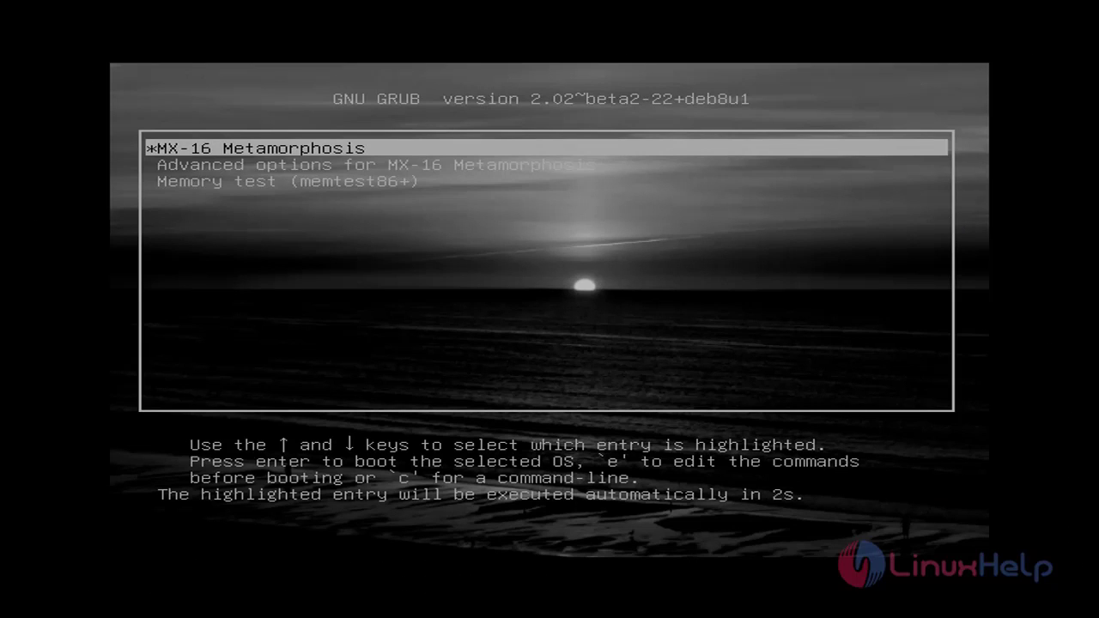
- Boot the installed MX Linux from the GRUB menu
key("Return")
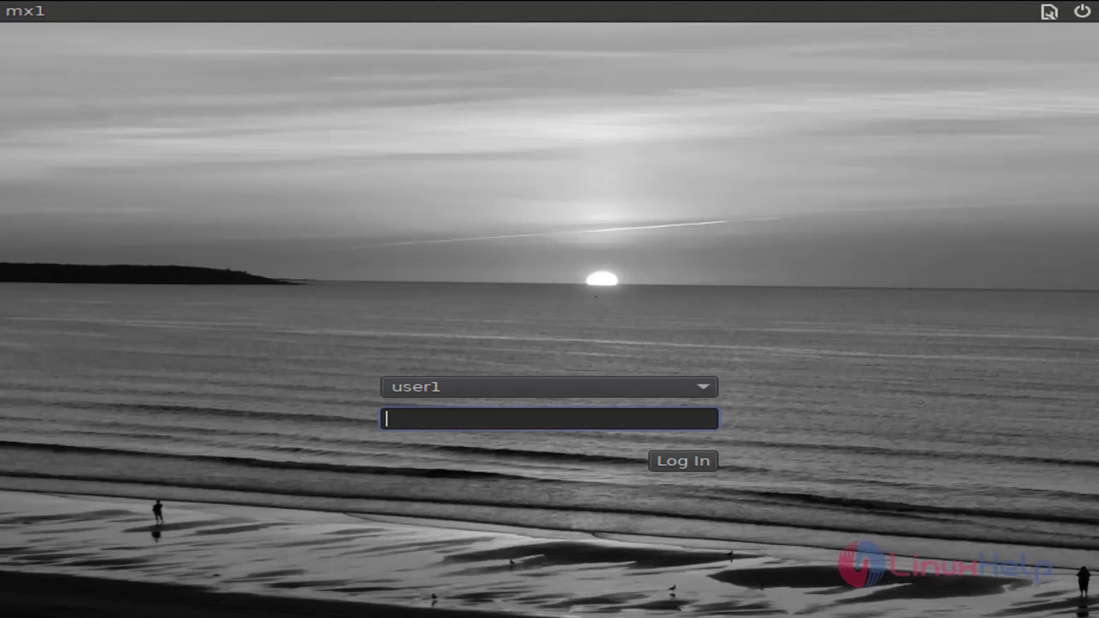
- Log in as root through the Other... user option with the root password
left_click(697, 392)
left_click(635, 414)
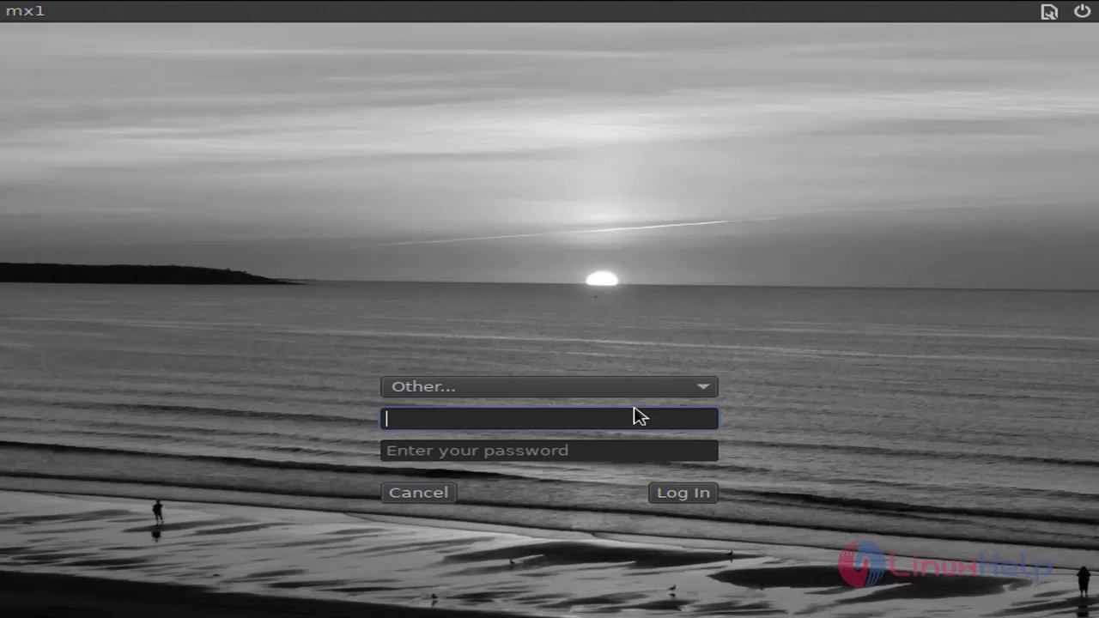
type("root")
key("Tab")
type("••••••")
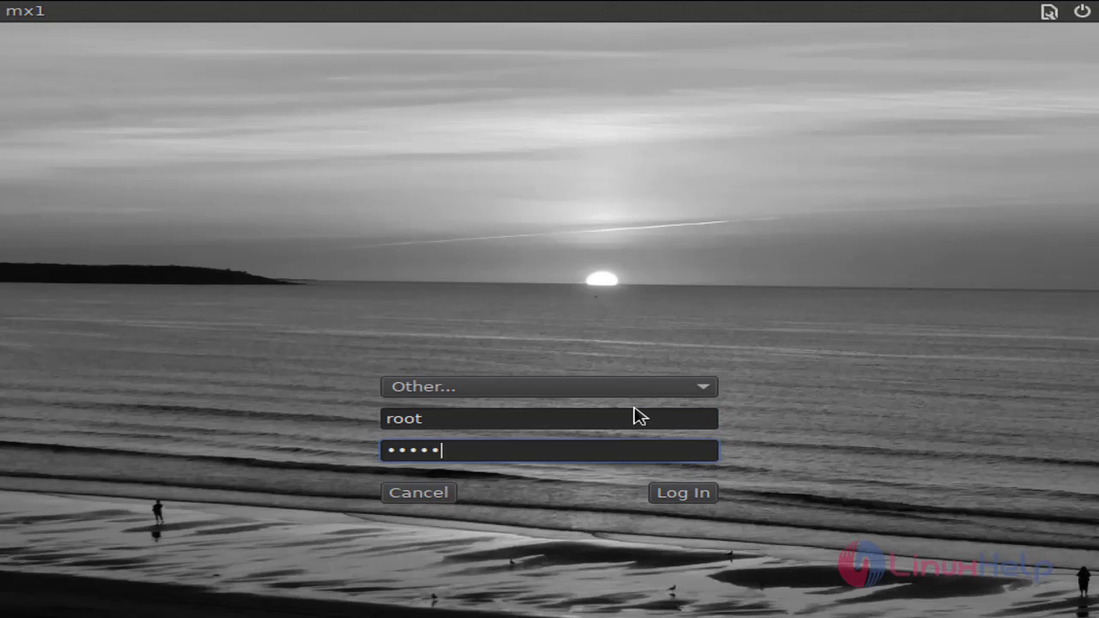
left_click(685, 496)
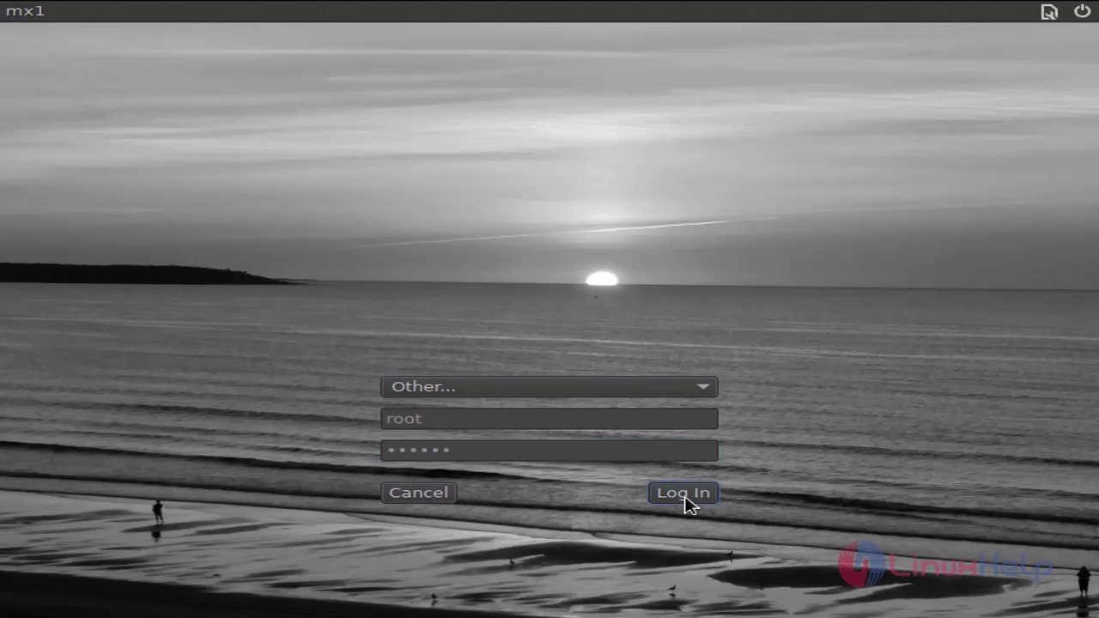